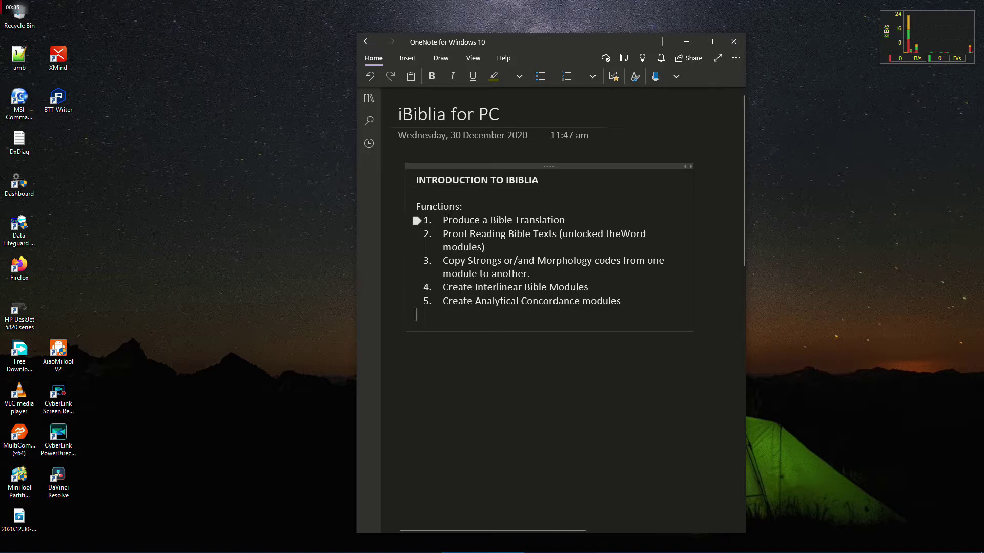
- Go through the first two iBiblia functions in the notes, selecting item 1, item 2 and the name theWord
click(567, 221)
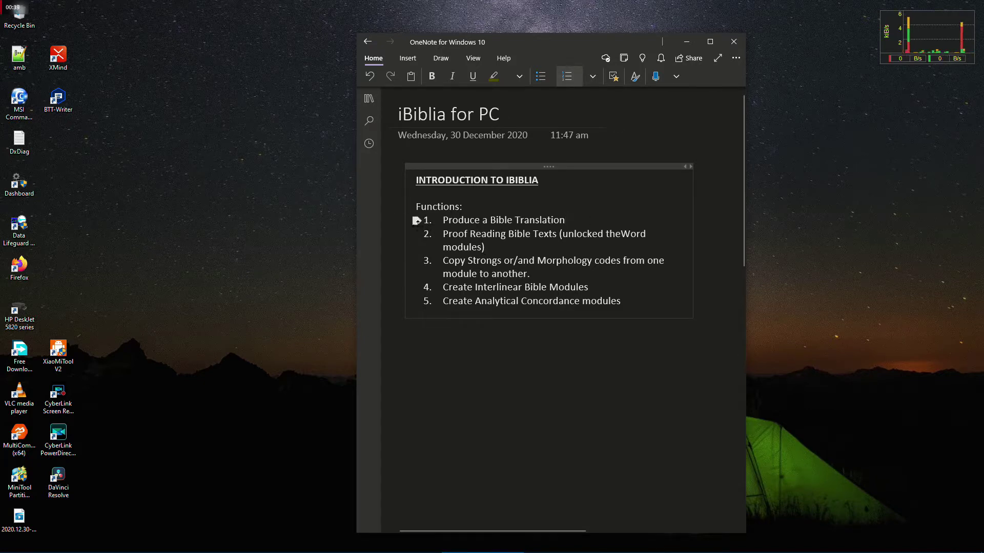
click(416, 221)
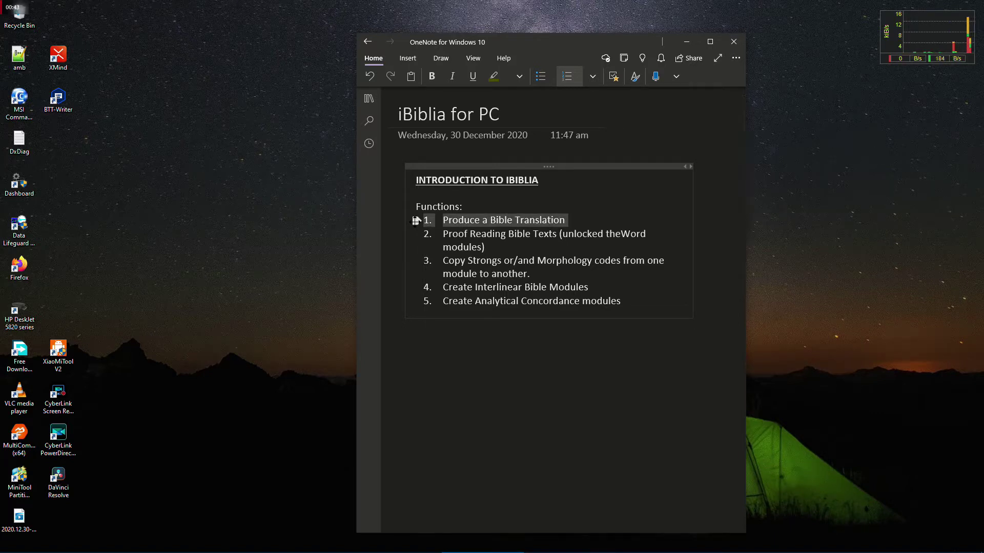
click(575, 220)
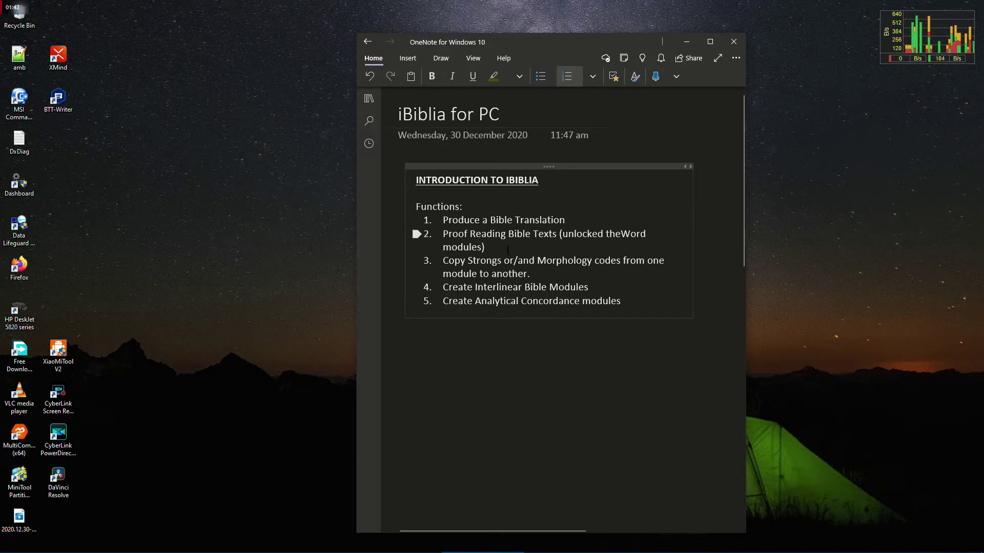
key(Down)
key(Down)
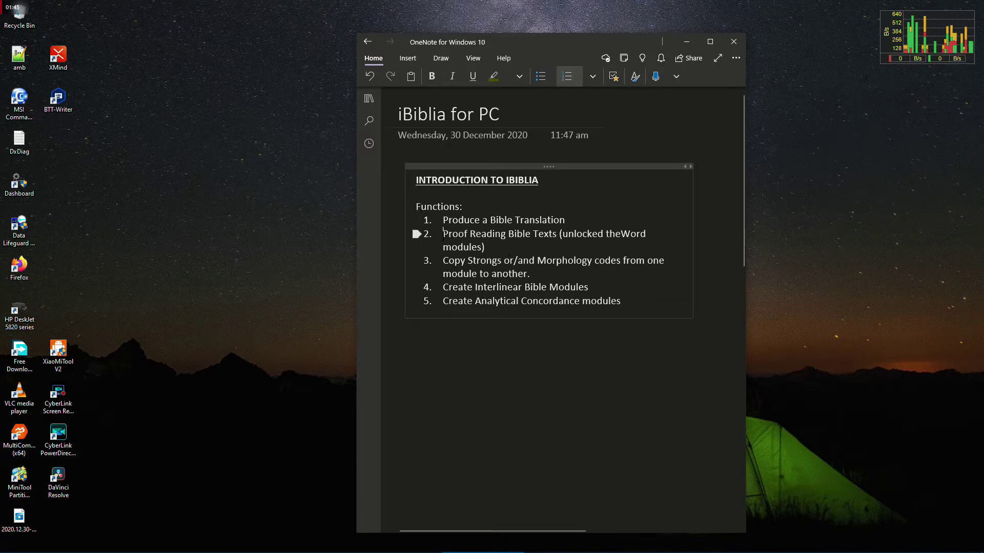
click(417, 235)
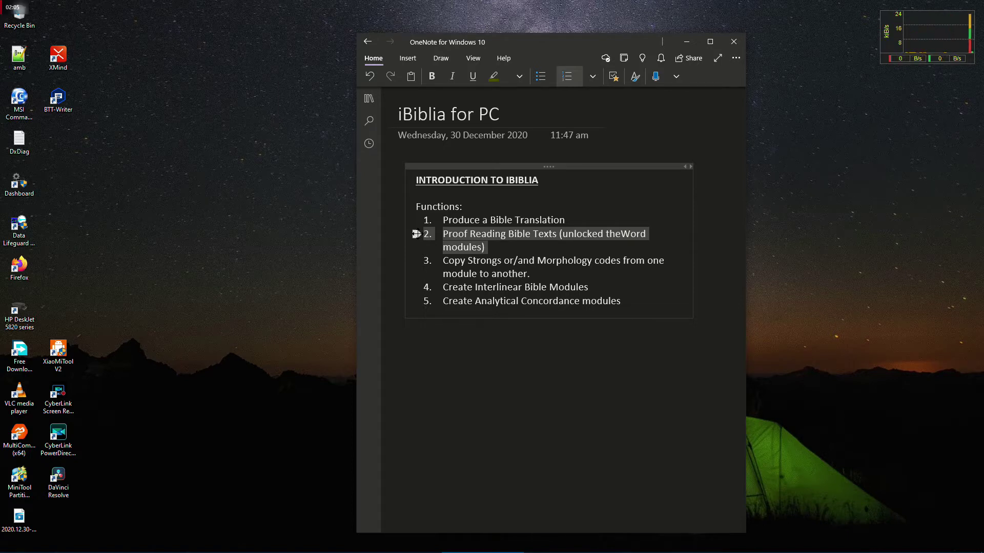
click(607, 237)
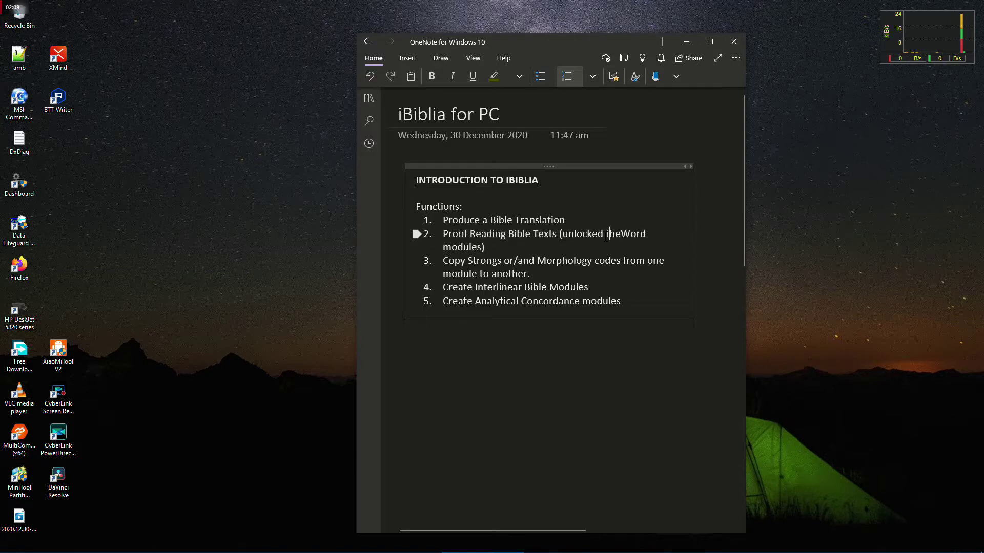
drag(607, 237, 646, 237)
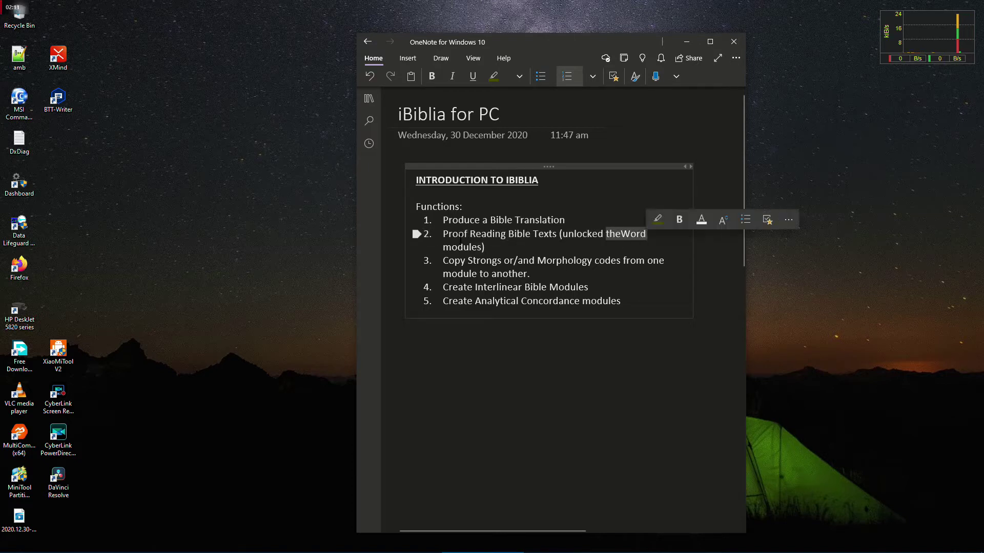
click(508, 247)
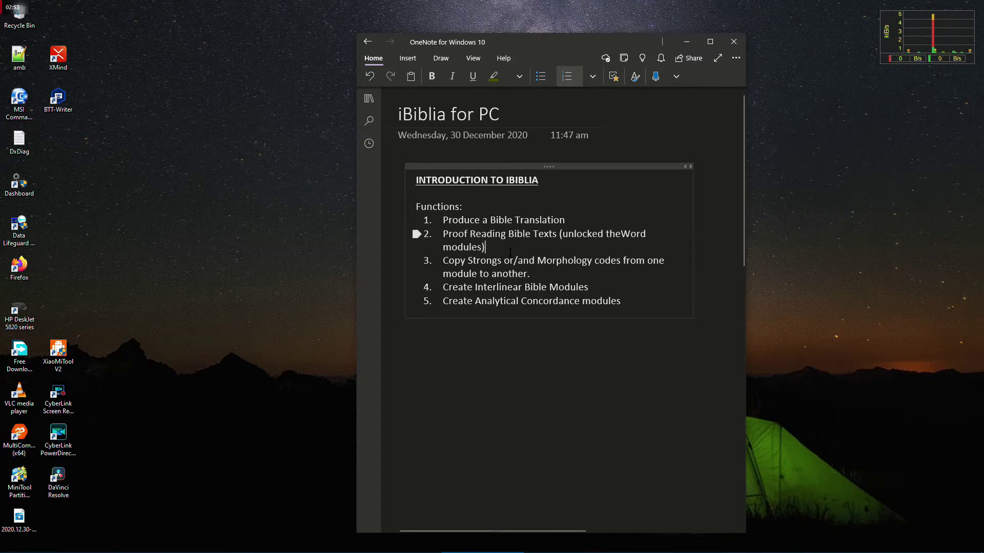
- Go through functions 3 to 5 in the notes, from copying Strongs and Morphology codes to Analytical Concordance modules
click(416, 260)
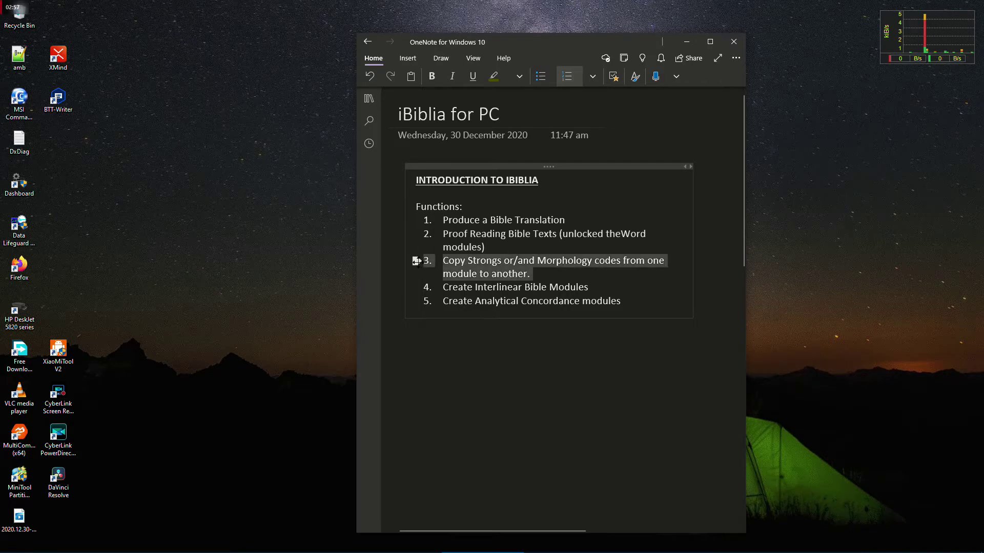
click(540, 275)
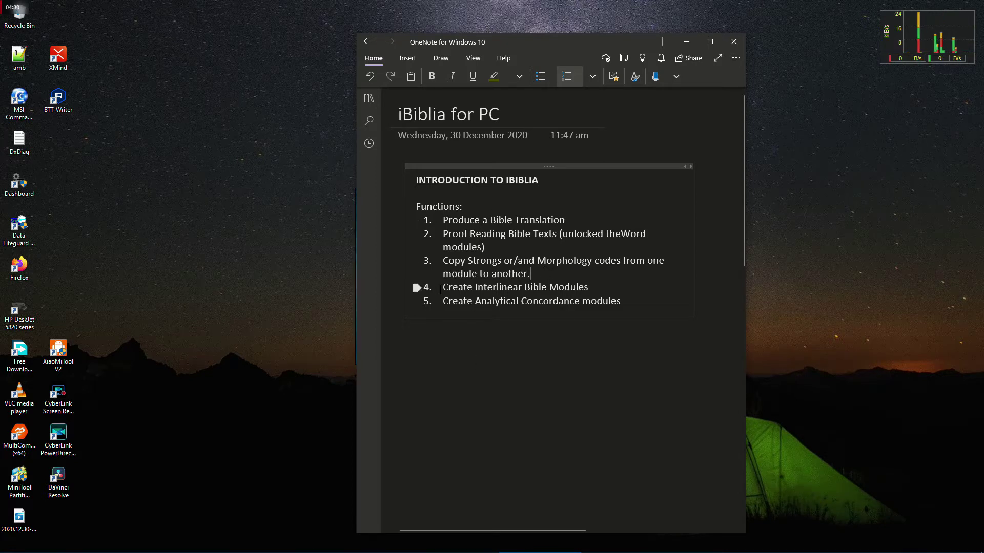
click(443, 287)
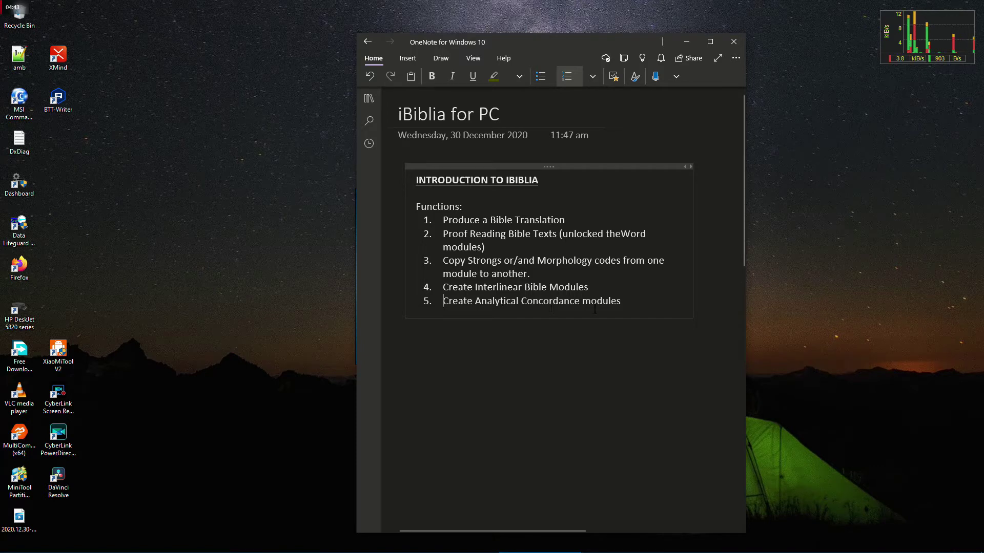
click(629, 303)
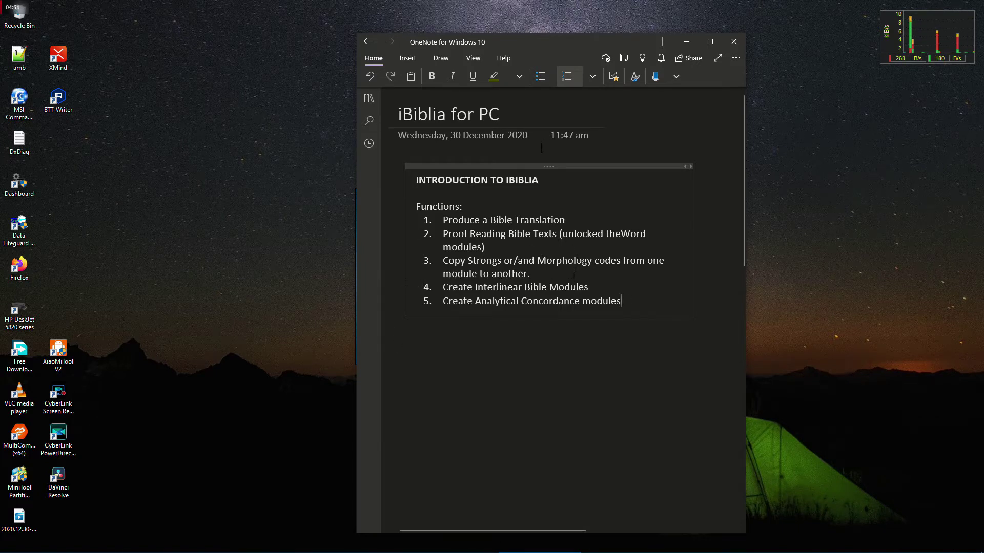
- Move the notes window aside and bring theWord to the front
drag(548, 47, 670, 36)
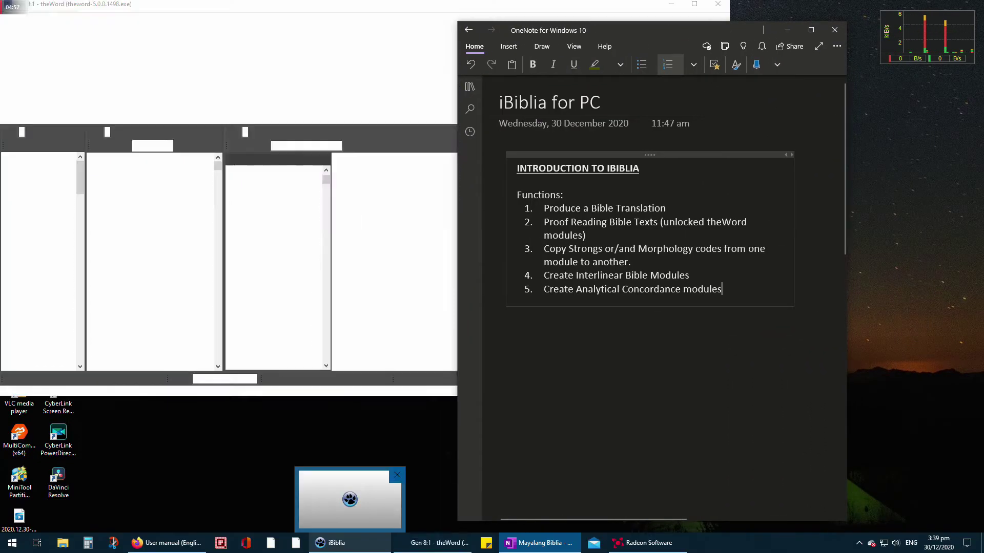
drag(708, 29, 724, 28)
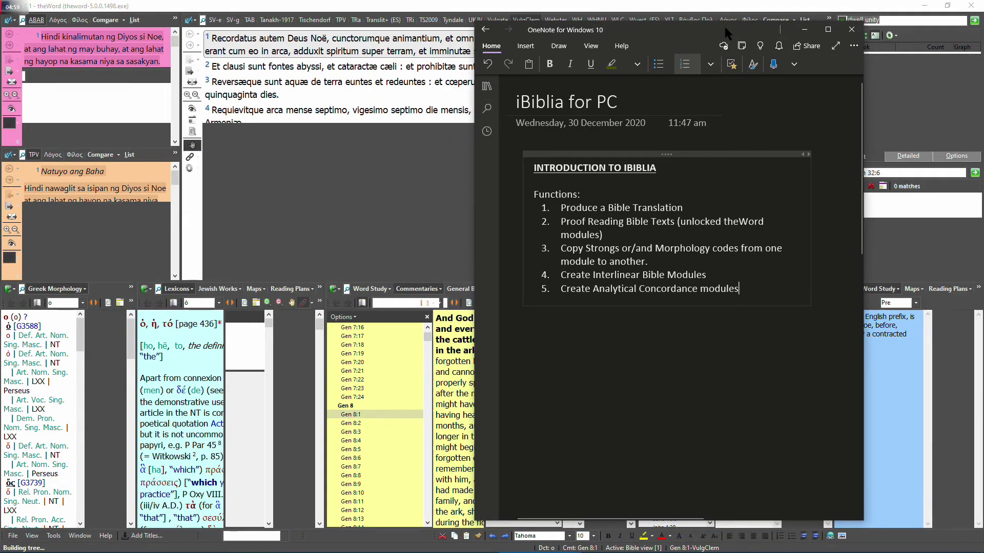
click(545, 5)
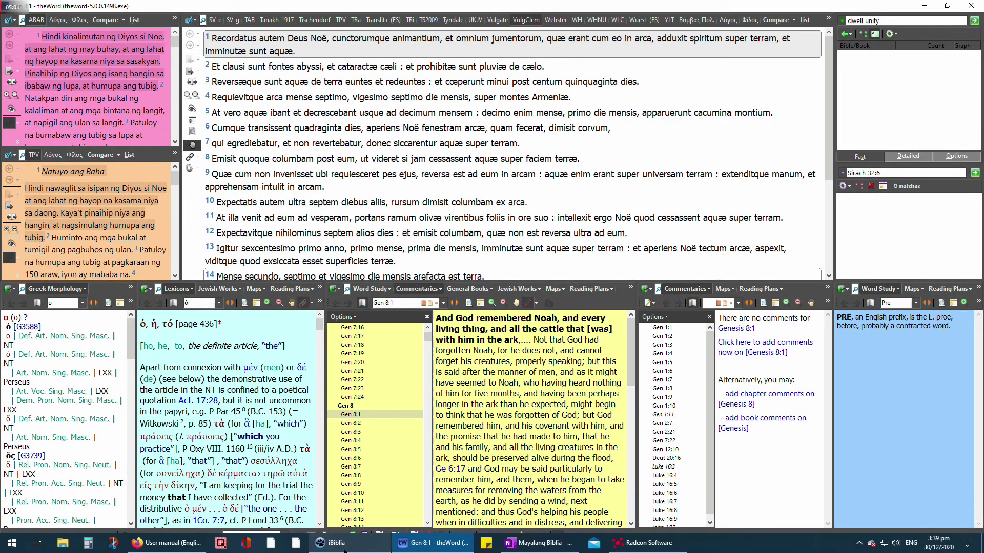
- Switch to iBiblia and position its window over theWord, with the LXXBrenton.bib project at Genesis 35:10 in view
click(345, 549)
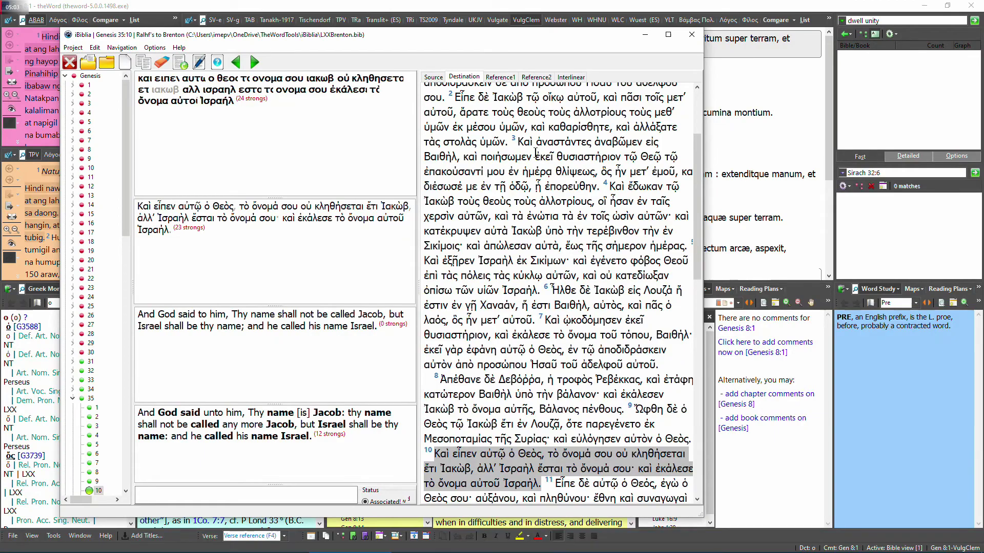
drag(513, 42, 593, 30)
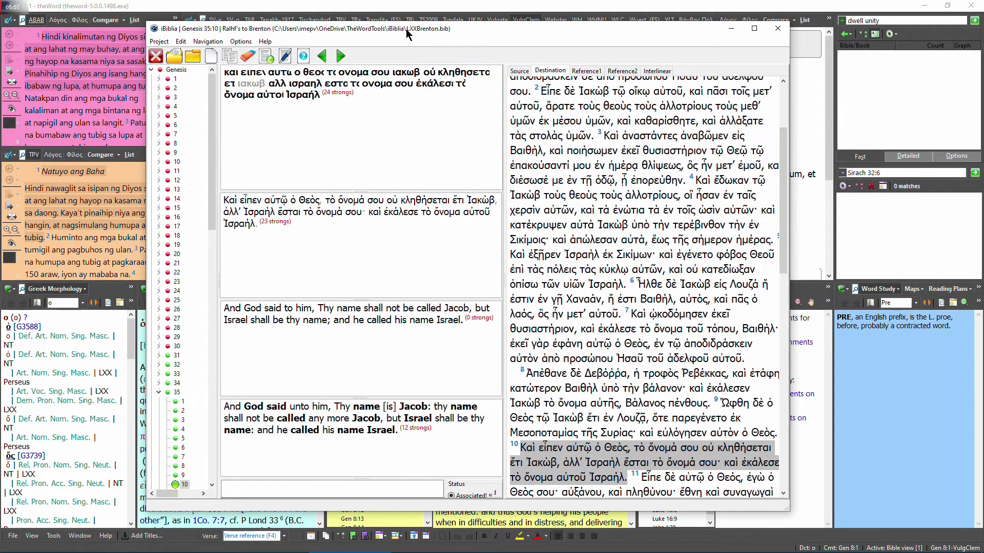
drag(407, 31, 401, 31)
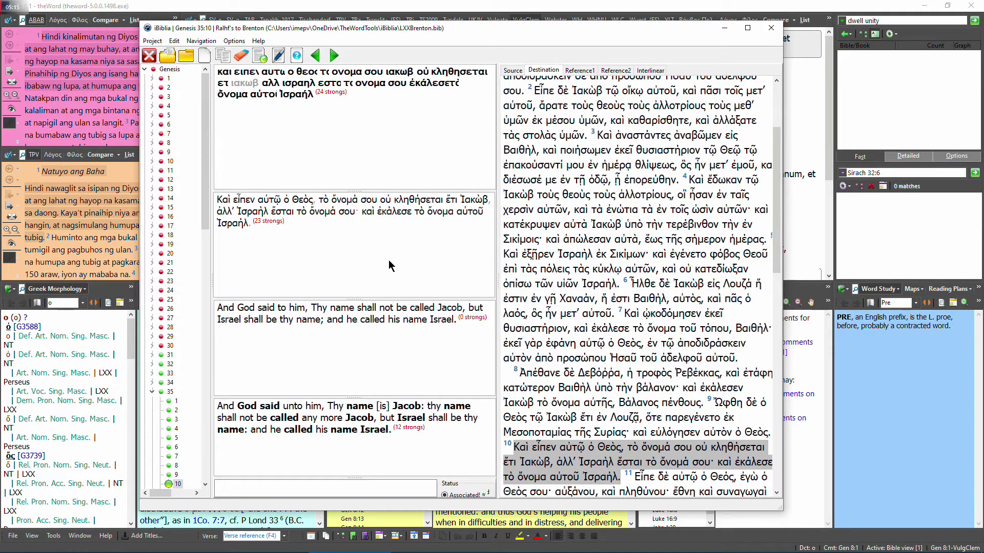
mouse_move(257, 96)
drag(223, 31, 196, 33)
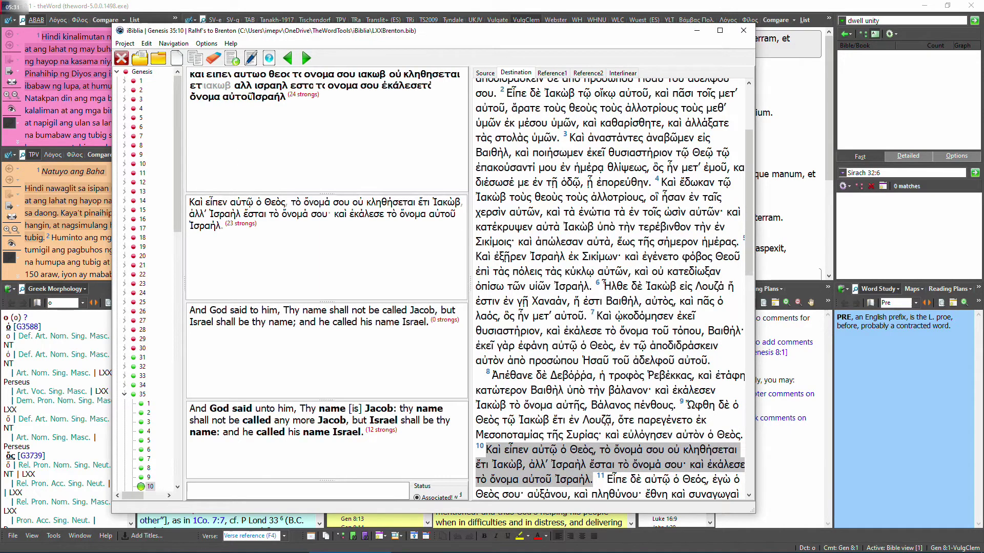
- Switch to the OneNote notes, select item 3 about copying Strongs or Morphology codes, and return to the verse comparison in iBiblia
click(561, 546)
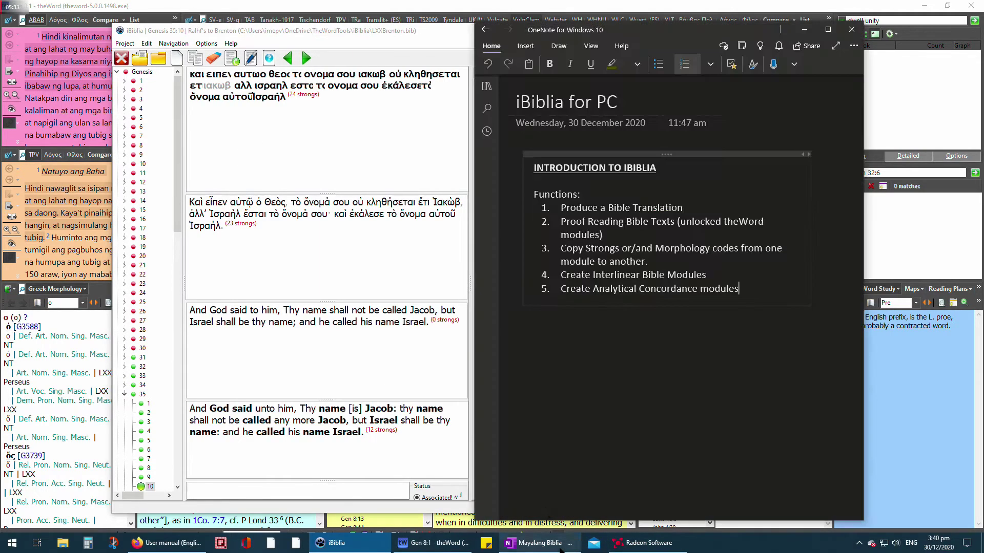
click(533, 248)
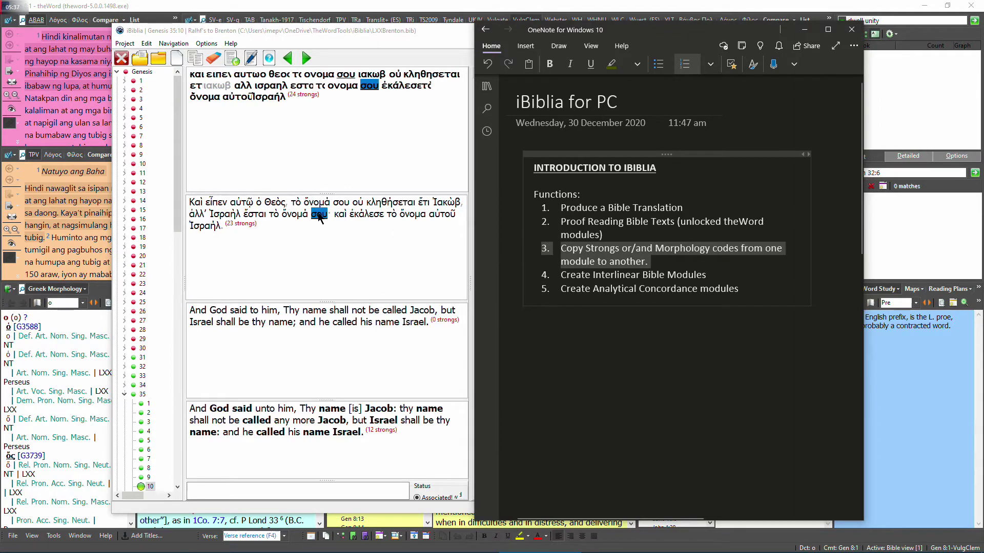
click(310, 158)
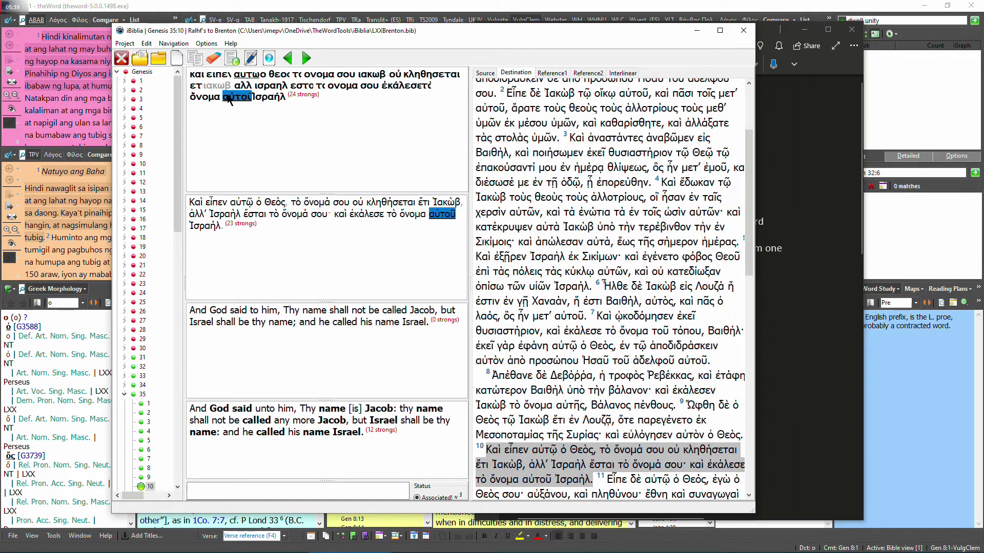
click(199, 76)
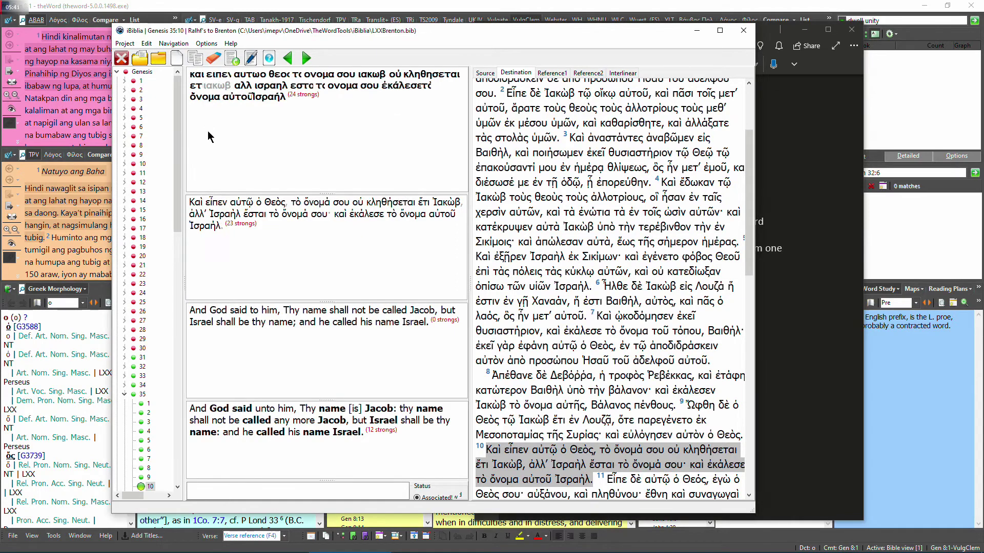
- Look up the Strong's definition of και in the Genesis 35:10 source verse and highlight its matches in both Greek texts
mouse_move(197, 76)
drag(325, 32, 315, 46)
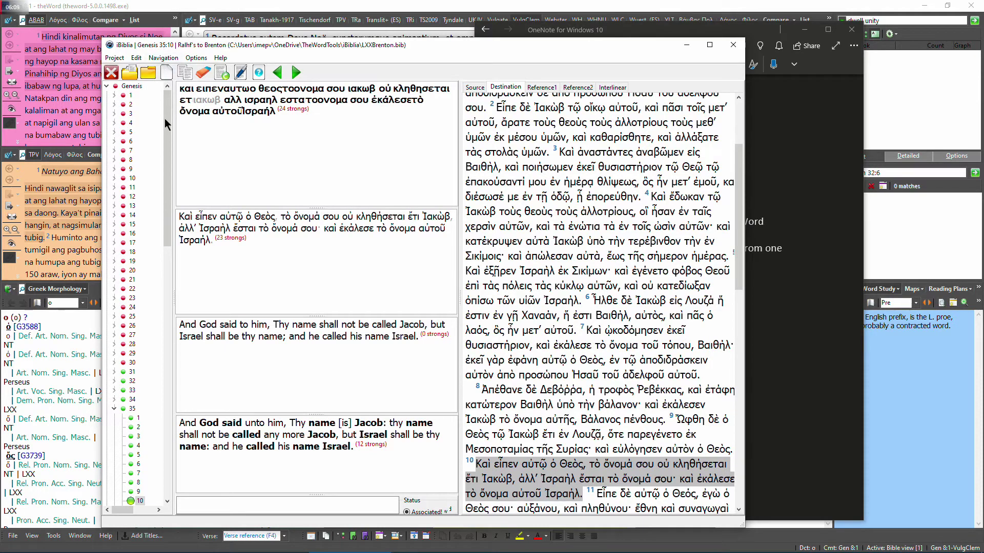
drag(167, 122, 166, 123)
scroll(139, 336, down, 15)
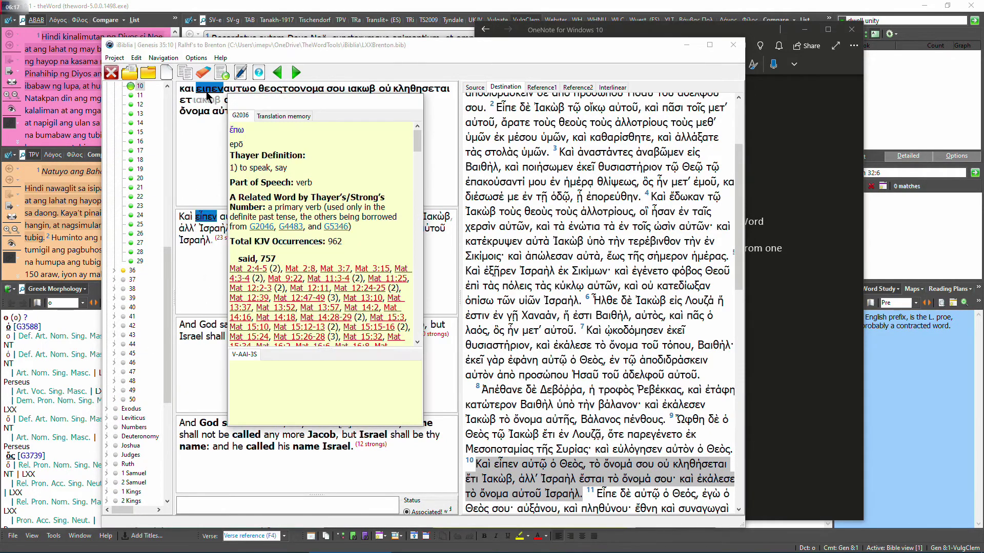
mouse_move(192, 95)
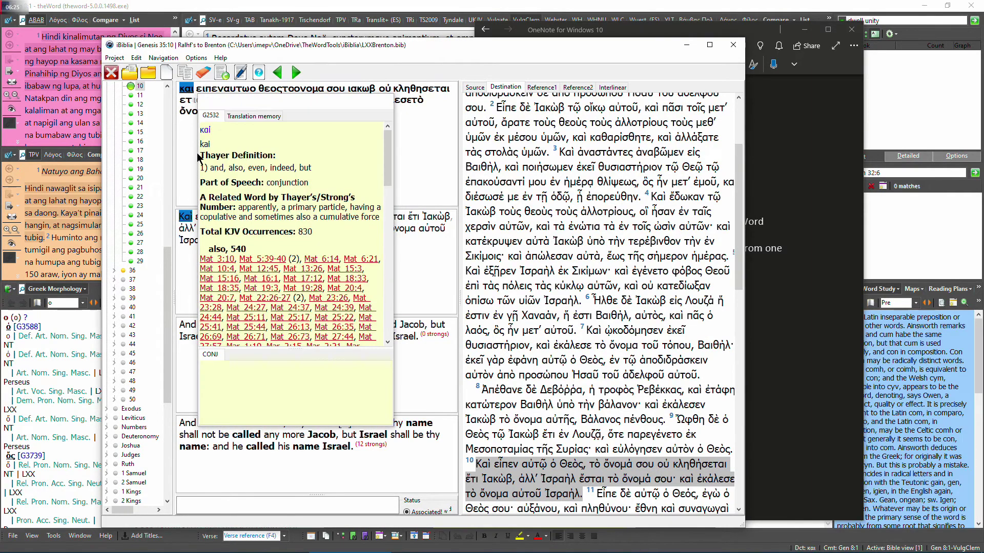
click(188, 100)
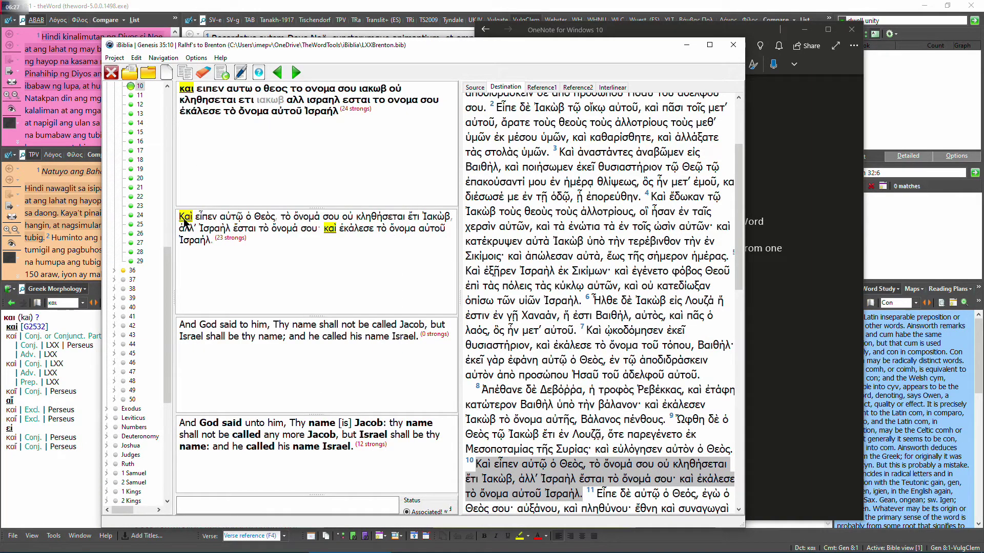
mouse_move(185, 221)
- Show the source verse's tagged text, examine the codes WG2532 and WTCONJ after και, and leave the tagged view
mouse_move(190, 90)
double_click(213, 153)
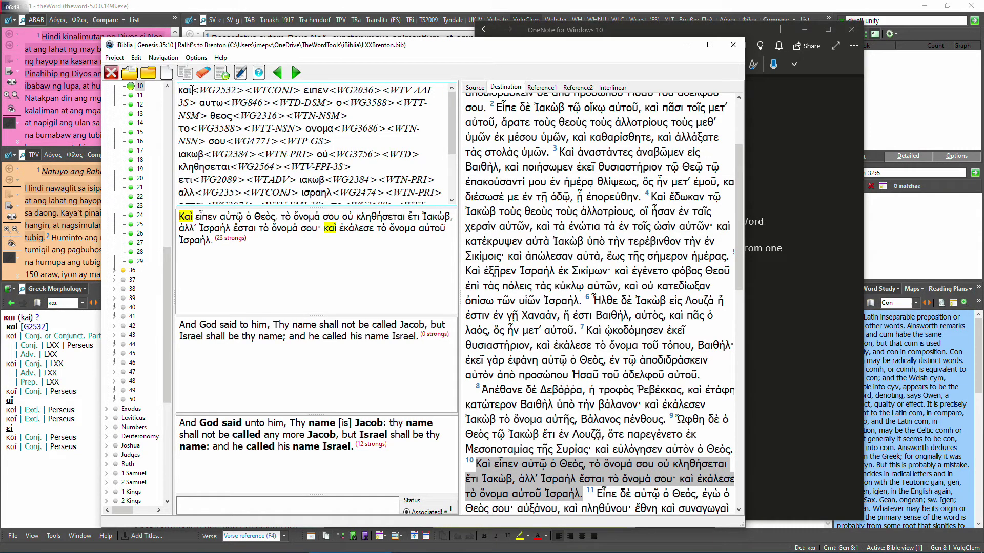
double_click(190, 90)
drag(192, 90, 244, 91)
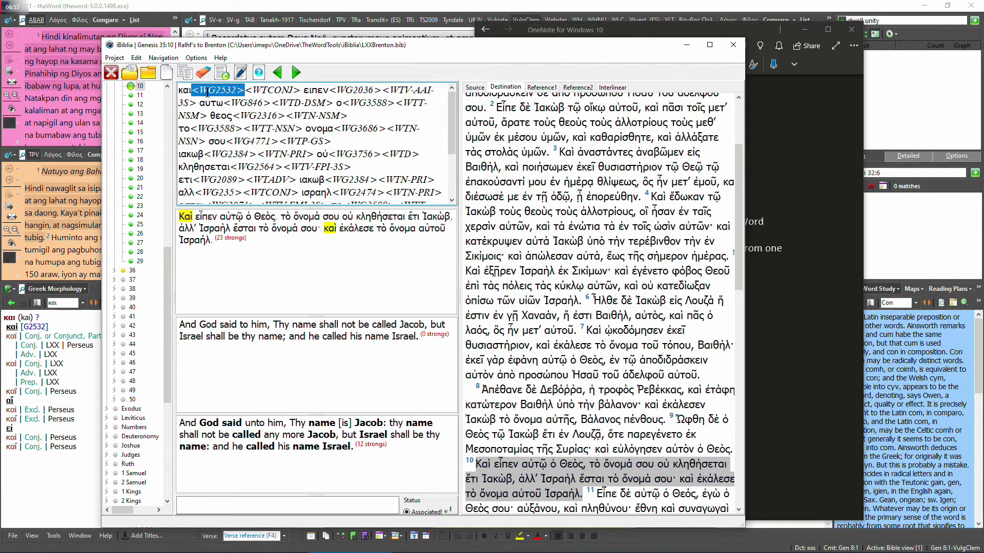
click(219, 90)
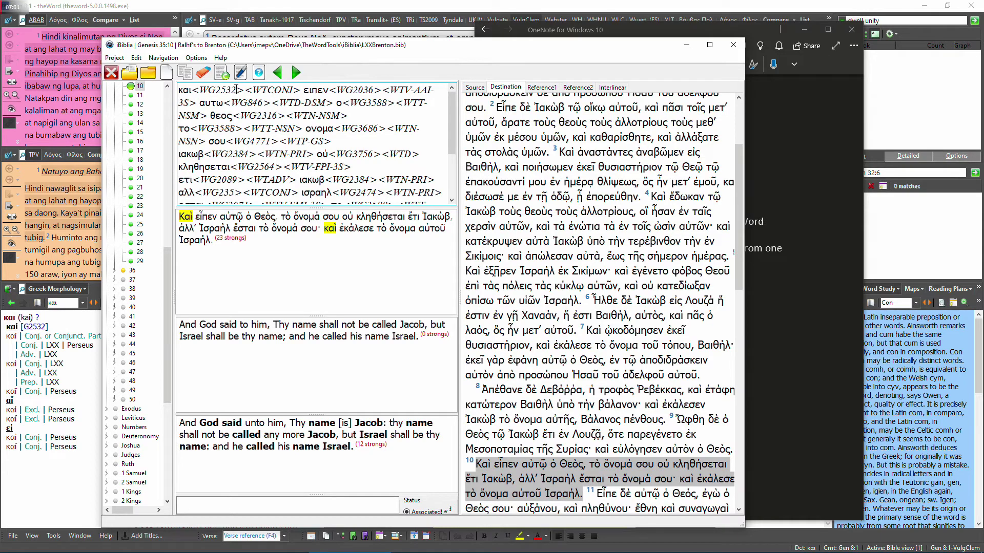
click(237, 90)
drag(267, 90, 291, 93)
click(317, 91)
drag(200, 90, 296, 91)
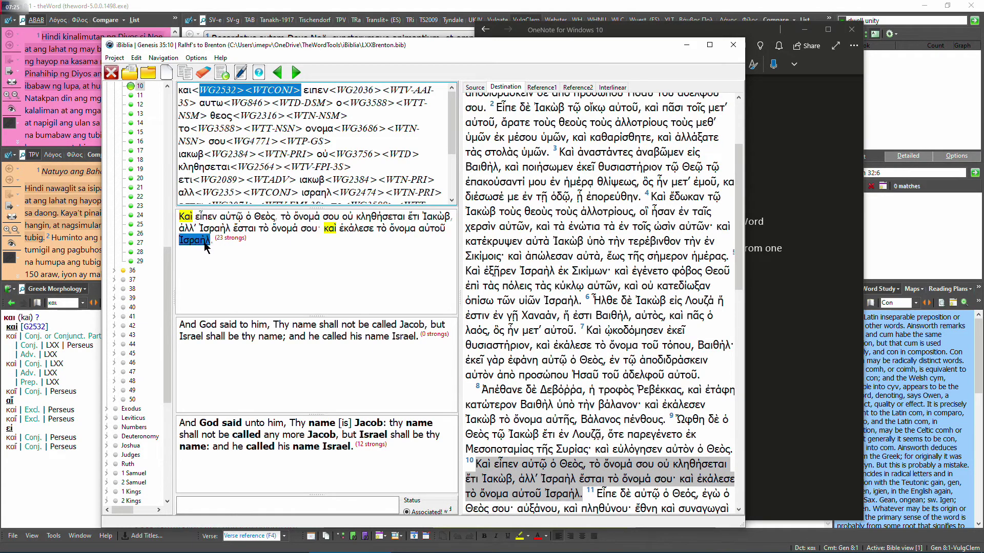
click(247, 191)
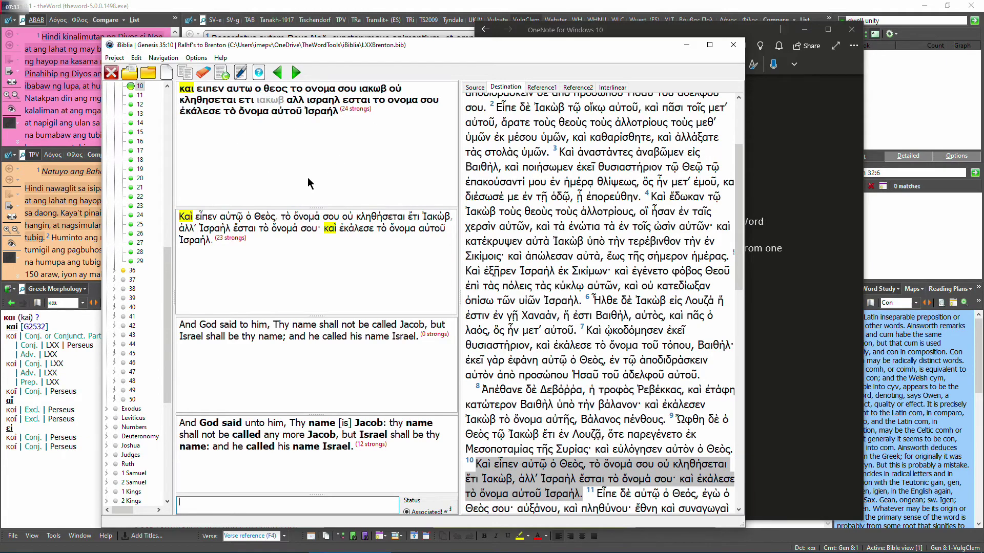
- Check how Ἰσραὴλ and Θεὸς in the destination verse link to the source words, and view the Θεὸς dictionary entry
click(207, 228)
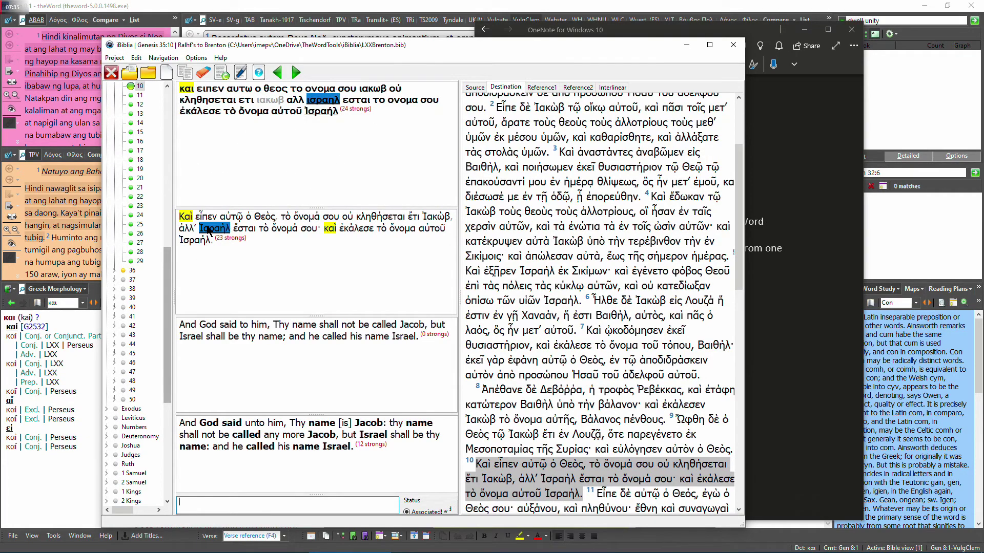
click(264, 218)
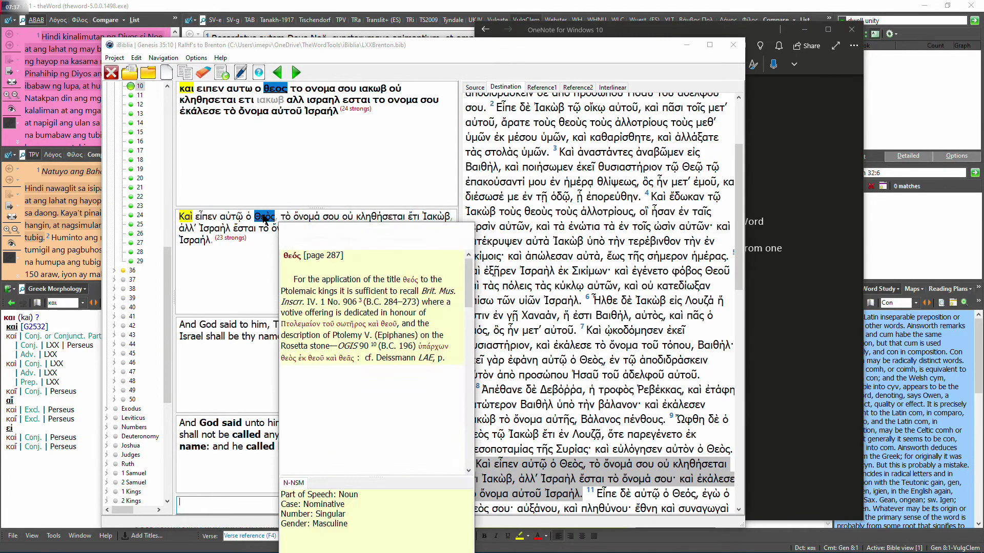
mouse_move(272, 95)
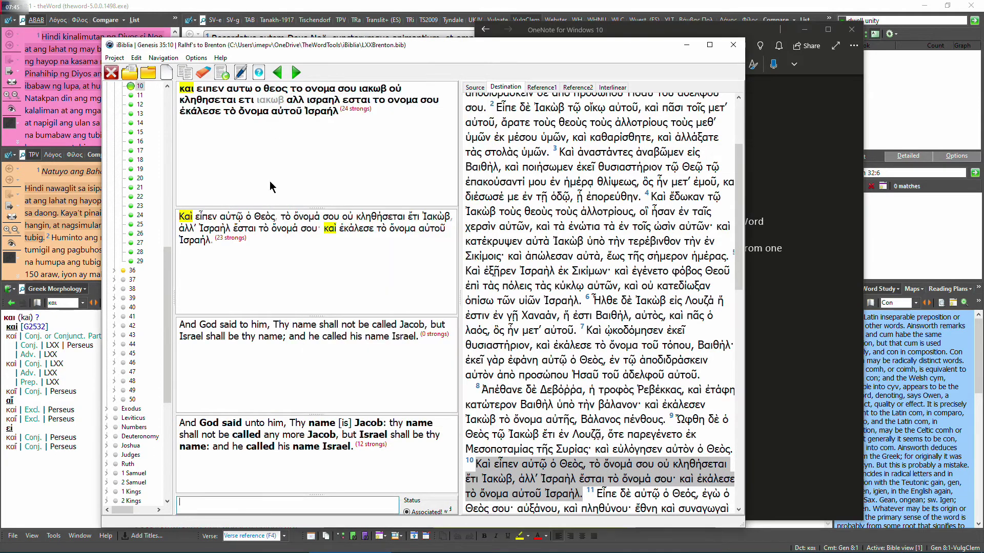
- Examine the association status of the Genesis chapters in the verse tree, going back up to chapter 1
mouse_move(267, 224)
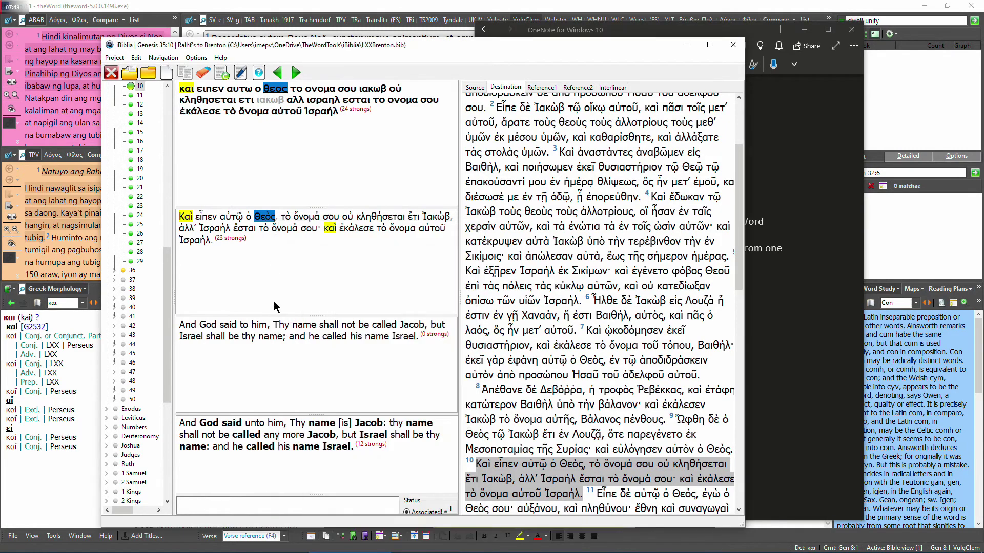
drag(167, 288, 168, 131)
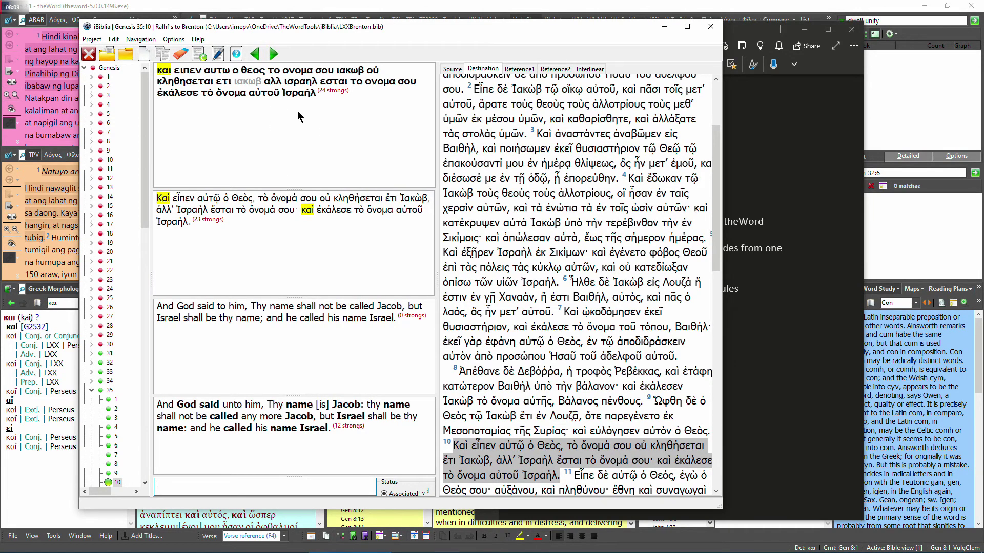
- Move iBiblia aside, switch to the OneNote notes, and select "Interlinear Bible Modules" in item 4
drag(349, 31, 308, 30)
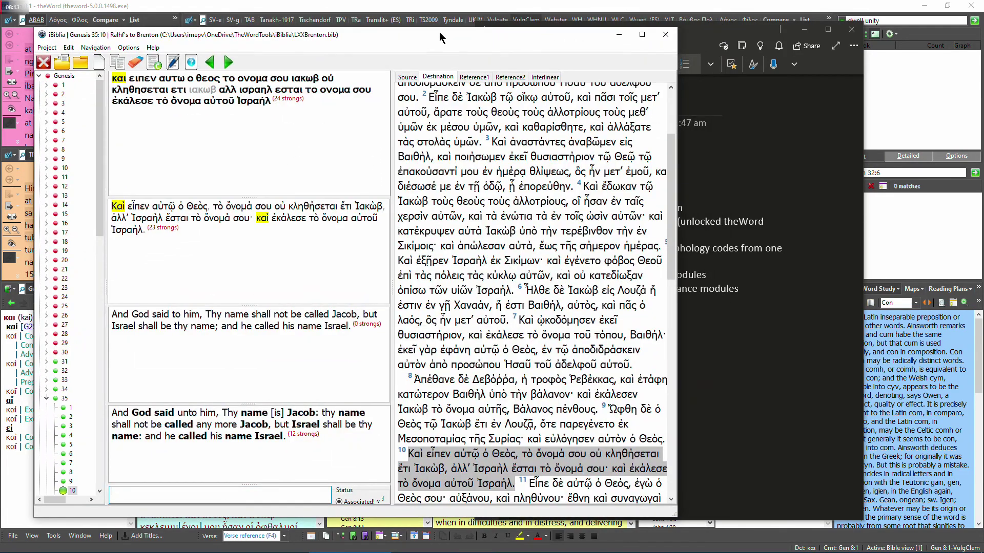
drag(440, 34, 396, 30)
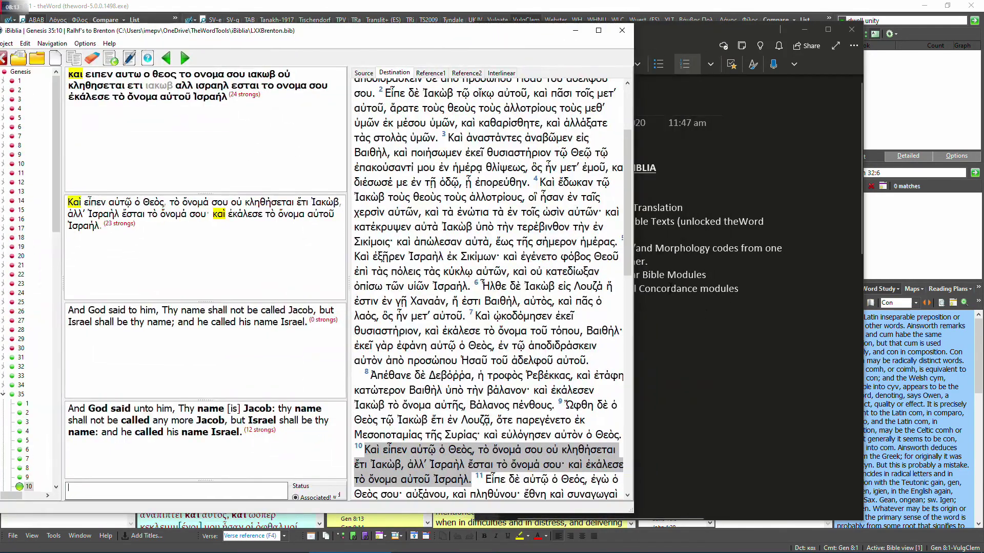
click(666, 305)
key(BackSpace)
key(BackSpace)
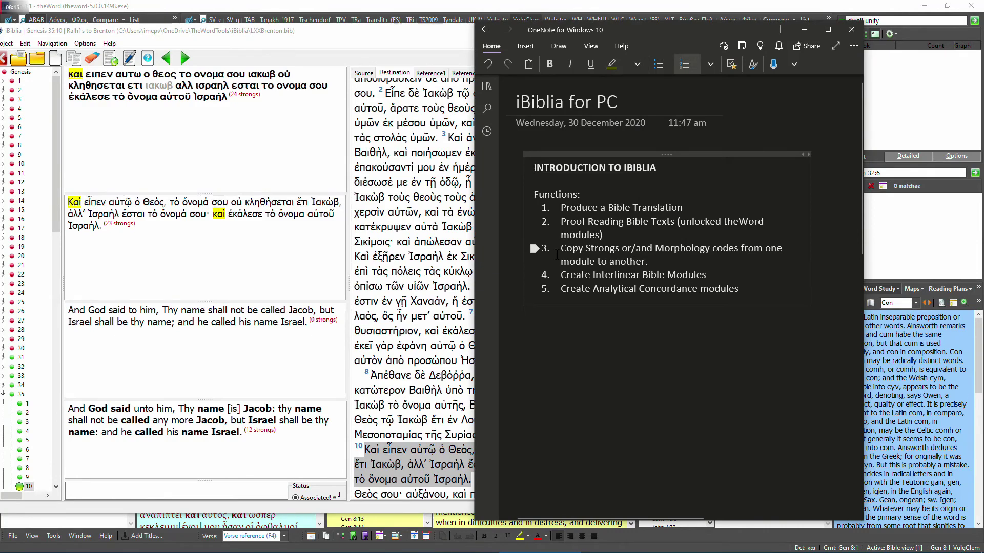
click(559, 251)
click(562, 276)
drag(717, 277, 593, 276)
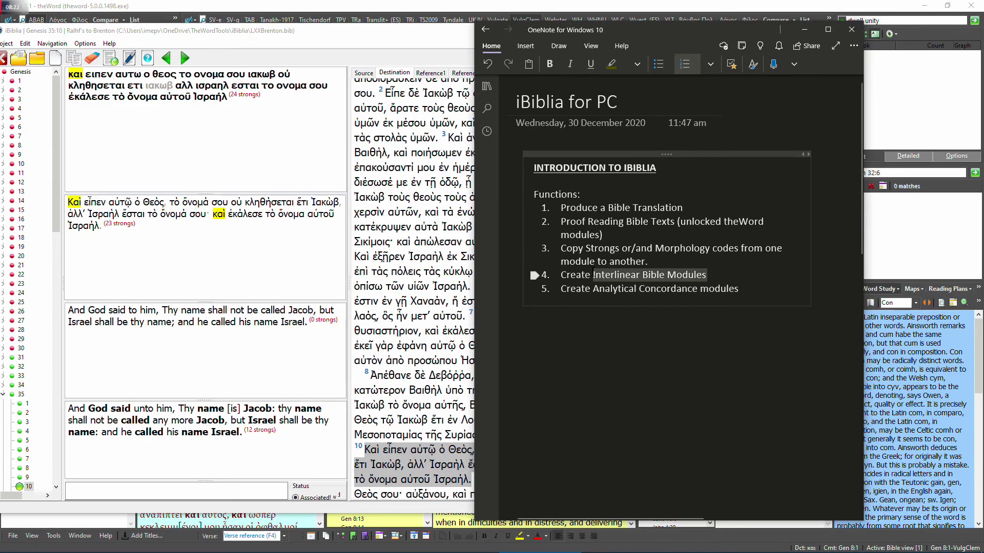
- Switch back to iBiblia and view the interlinear text of Genesis 35 around verse 10
double_click(341, 30)
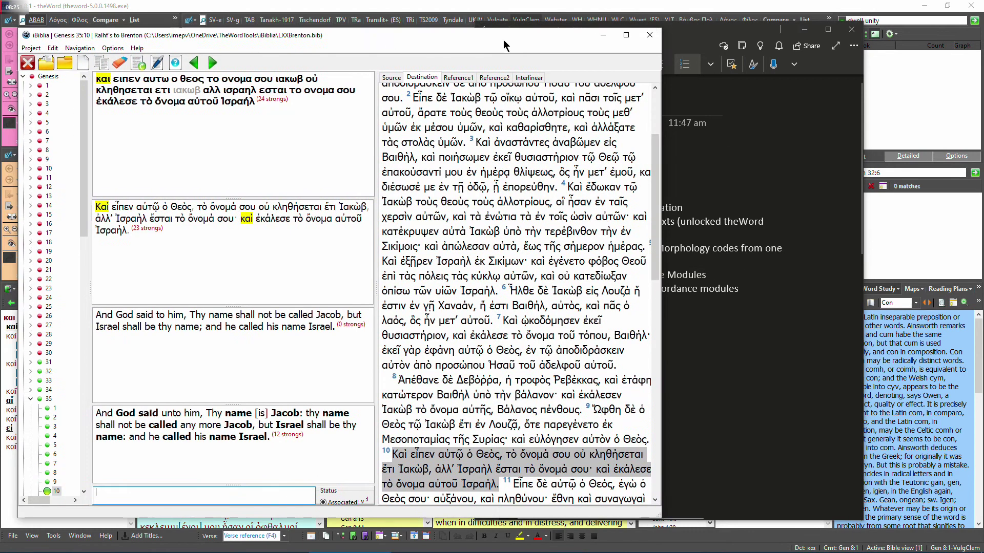
click(529, 77)
scroll(479, 215, down, 3)
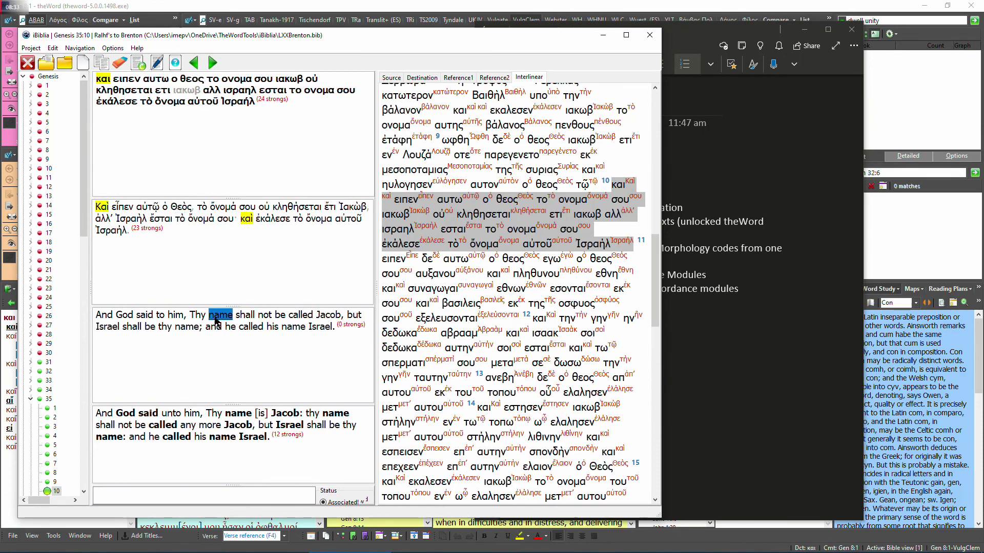
- Return to the OneNote notes, point out item 5 about creating Analytical Concordance modules, and leave the notes in front of iBiblia
drag(272, 38, 250, 43)
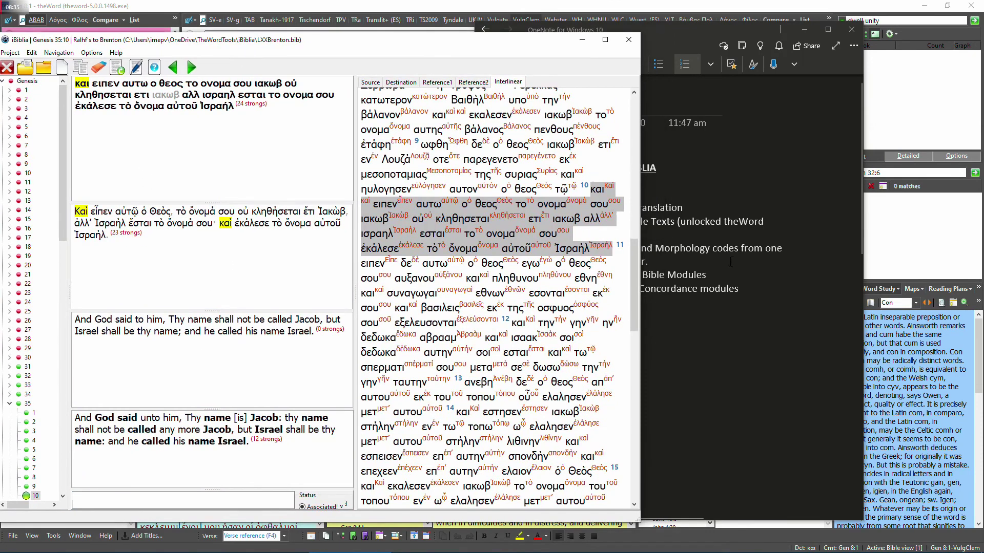
click(763, 286)
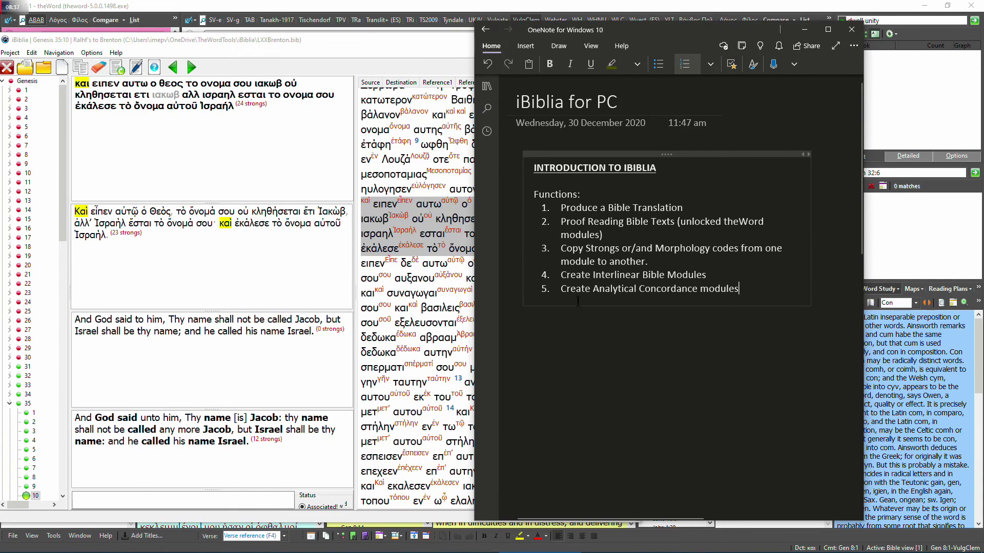
click(562, 289)
click(755, 292)
drag(318, 41, 351, 42)
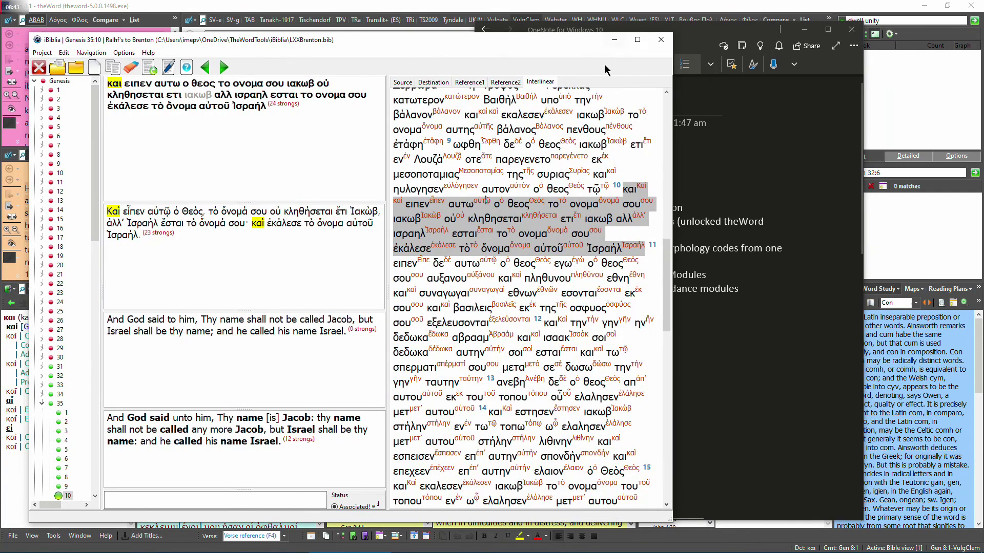
click(662, 33)
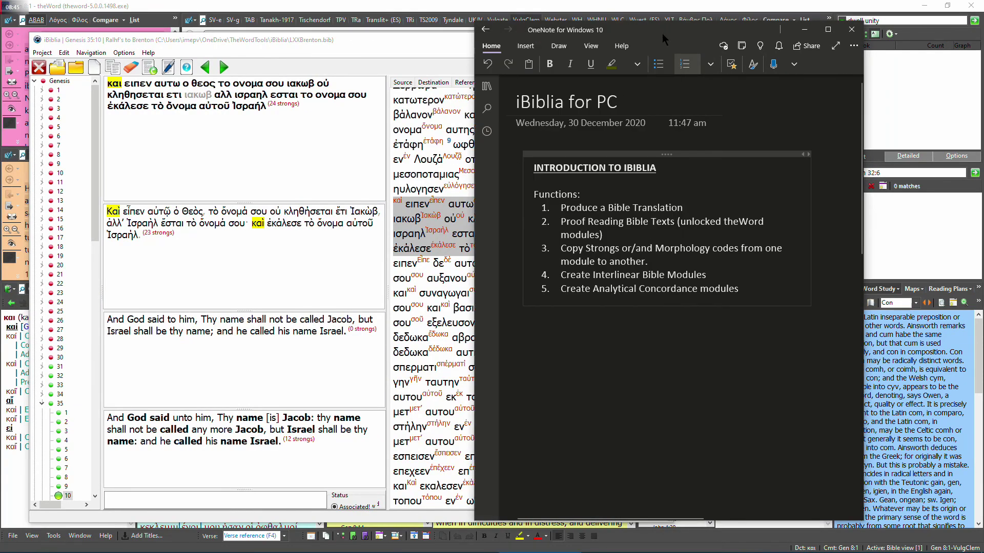